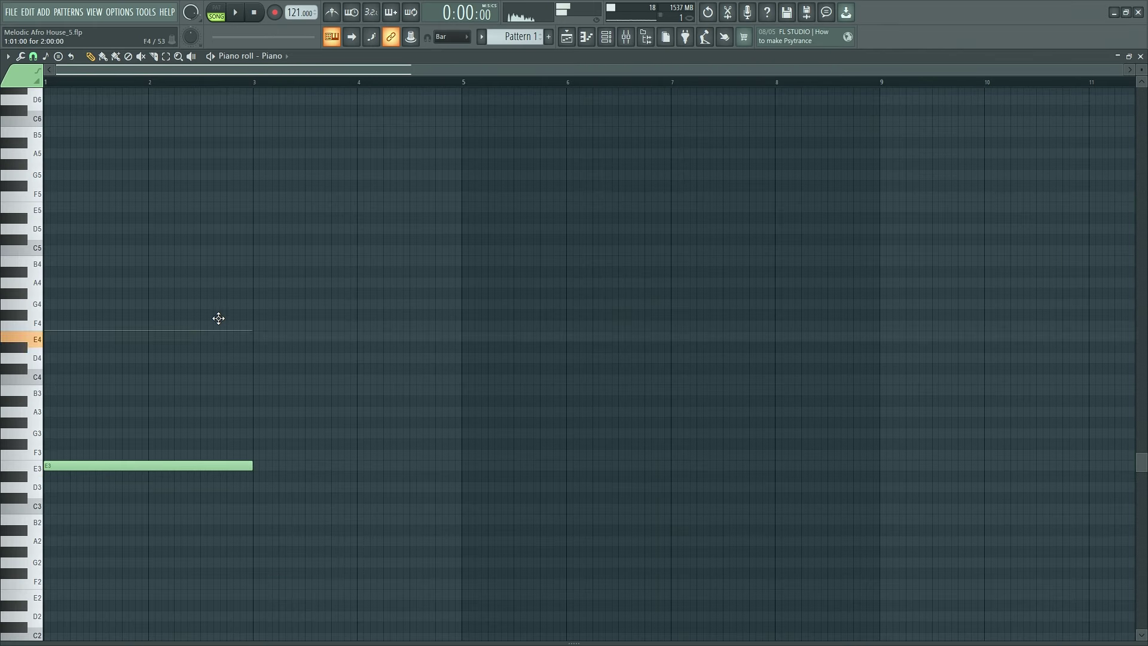
# - Draw the first chord across bars 1–3 with G5 and B5, dropped an octave, and audition it
pyautogui.moveTo(211, 246); pyautogui.dragTo(208, 219)
pyautogui.click(84, 173)
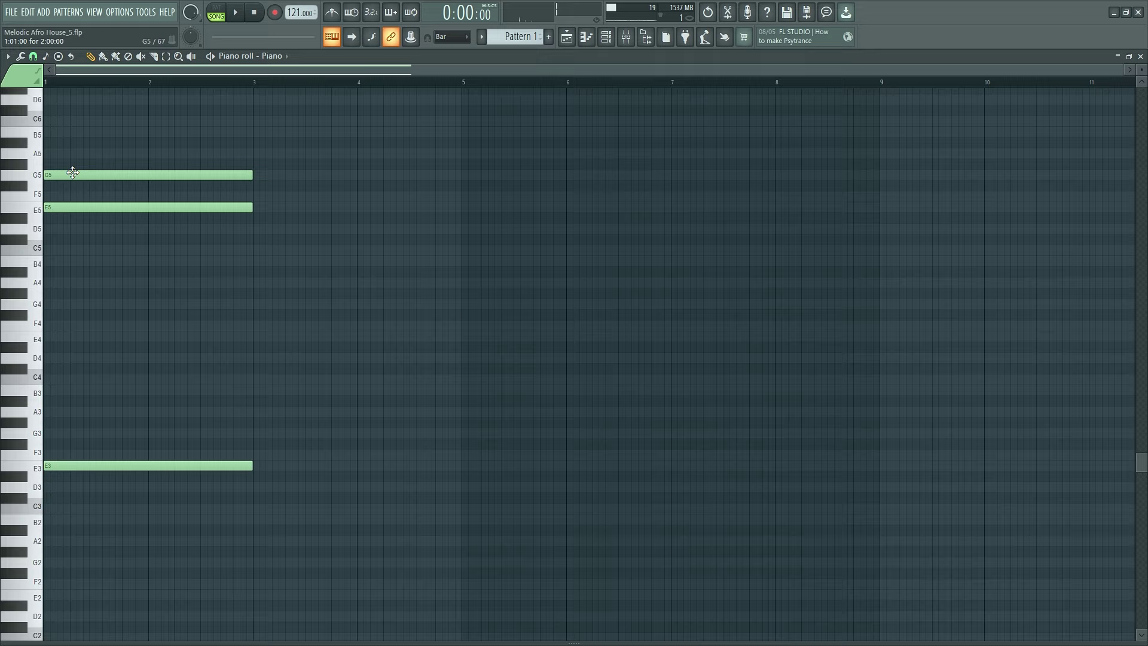
pyautogui.click(61, 130)
pyautogui.hotkey('ctrl', 'Down')
pyautogui.press('space')
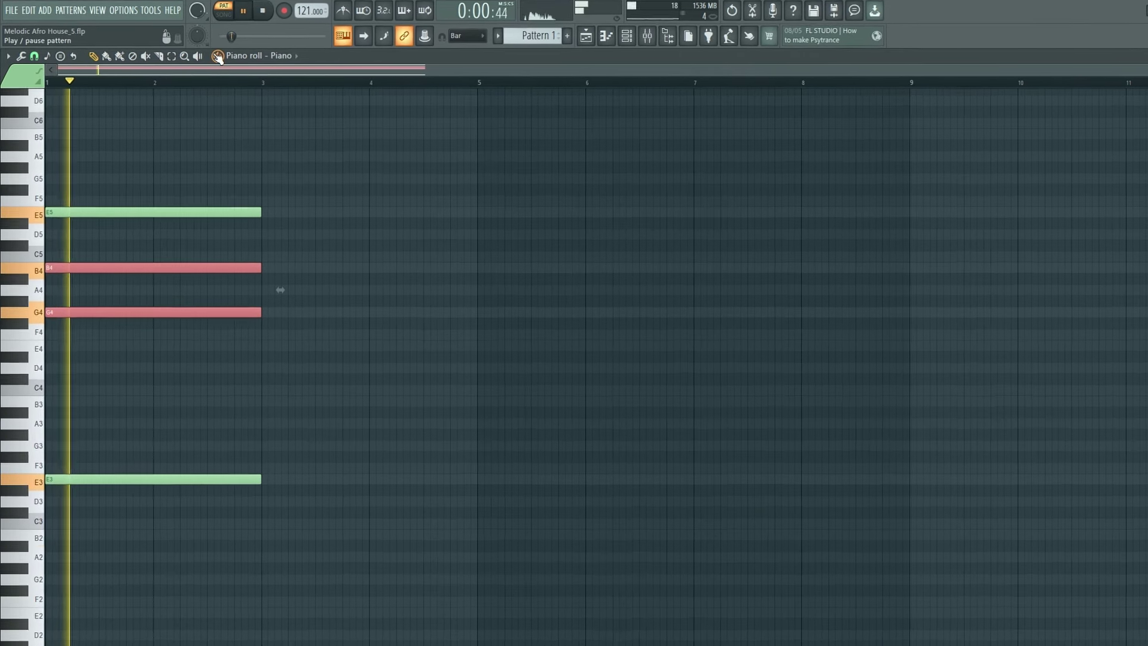
pyautogui.press('space')
# - Copy the E3 bass note to G3 at bars 3–5 and build the second chord with F#5
pyautogui.moveTo(227, 505)
pyautogui.keyDown('shift'); pyautogui.mouseDown()
pyautogui.moveTo(437, 474)
pyautogui.moveTo(392, 123)
pyautogui.mouseUp(); pyautogui.keyUp('shift')
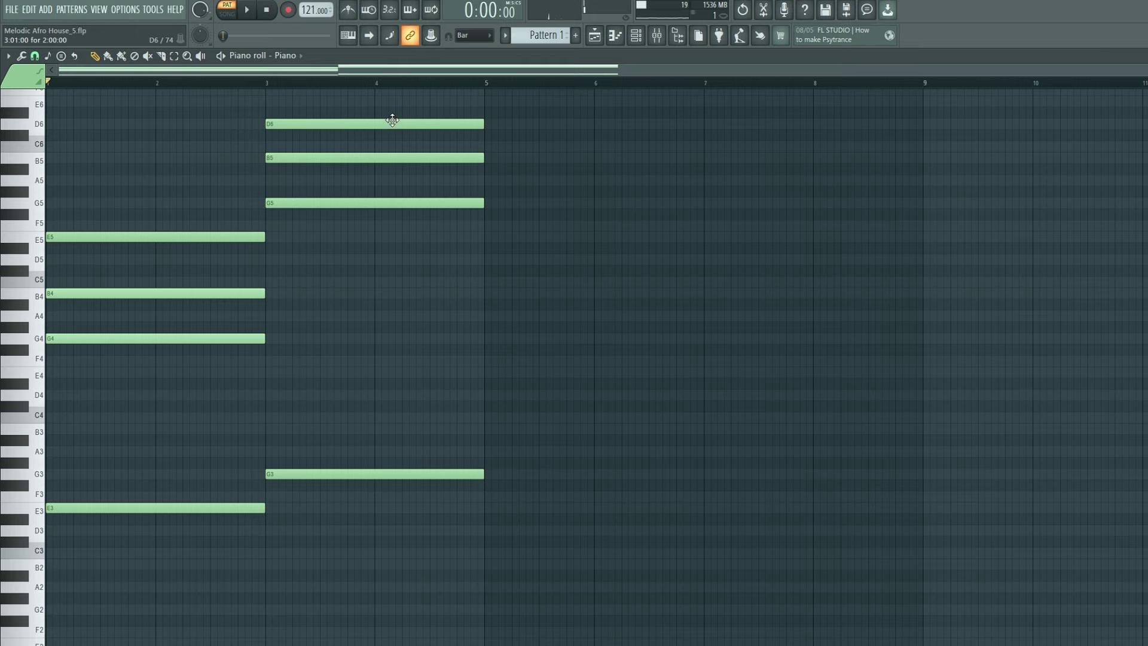
pyautogui.keyDown('ctrl'); pyautogui.moveTo(395, 175); pyautogui.dragTo(385, 96); pyautogui.keyUp('ctrl')
pyautogui.hotkey('ctrl', 'Down')
pyautogui.moveTo(341, 146)
pyautogui.mouseDown()
pyautogui.moveTo(272, 180)
pyautogui.moveTo(267, 193)
pyautogui.moveTo(316, 216)
pyautogui.mouseUp()
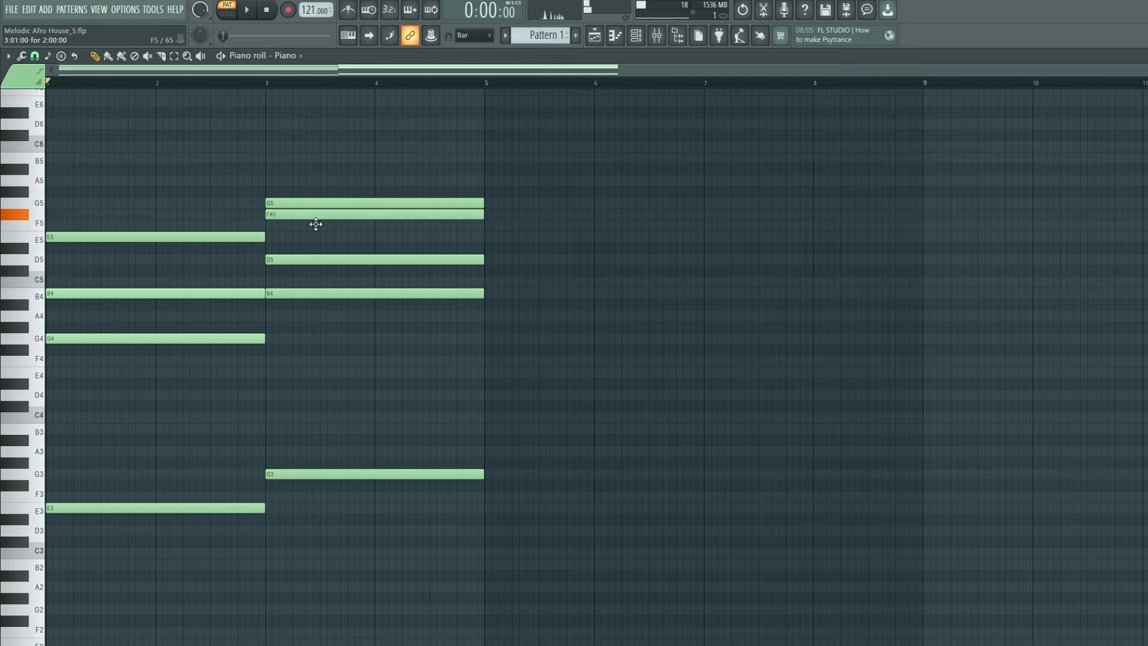
pyautogui.press('y')
pyautogui.moveTo(213, 187); pyautogui.dragTo(286, 175)
# - Add C4 and C3 for the third chord, select bars 5–8, and show Insert 3's mixer
pyautogui.press('p')
pyautogui.moveTo(598, 416); pyautogui.dragTo(602, 422)
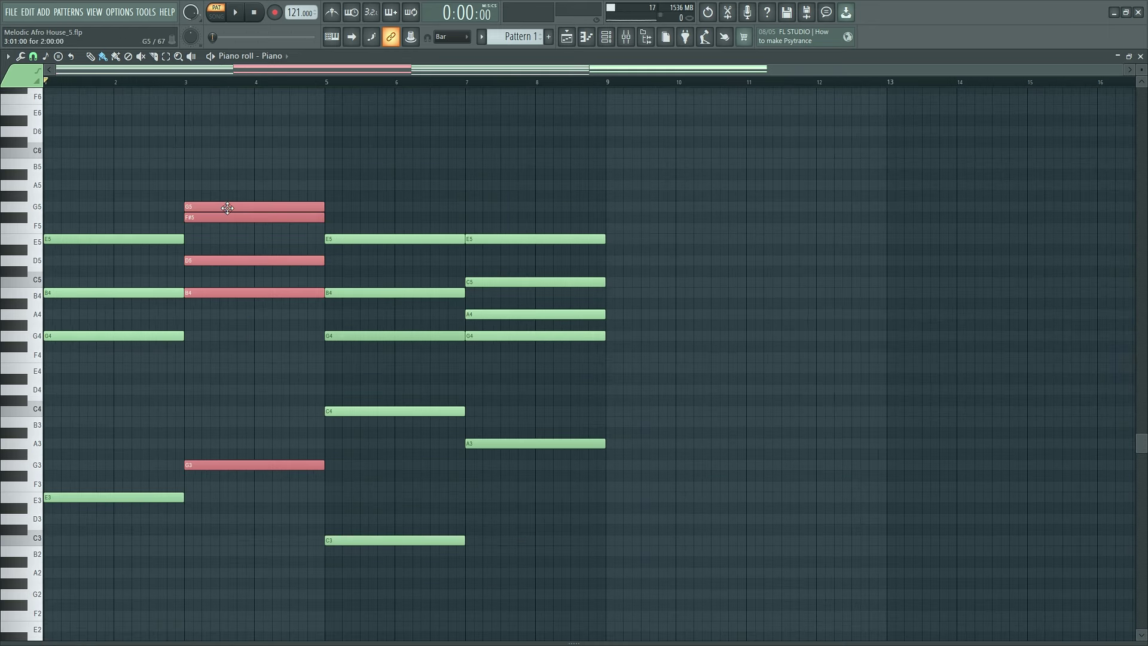
pyautogui.moveTo(518, 600); pyautogui.dragTo(401, 236)
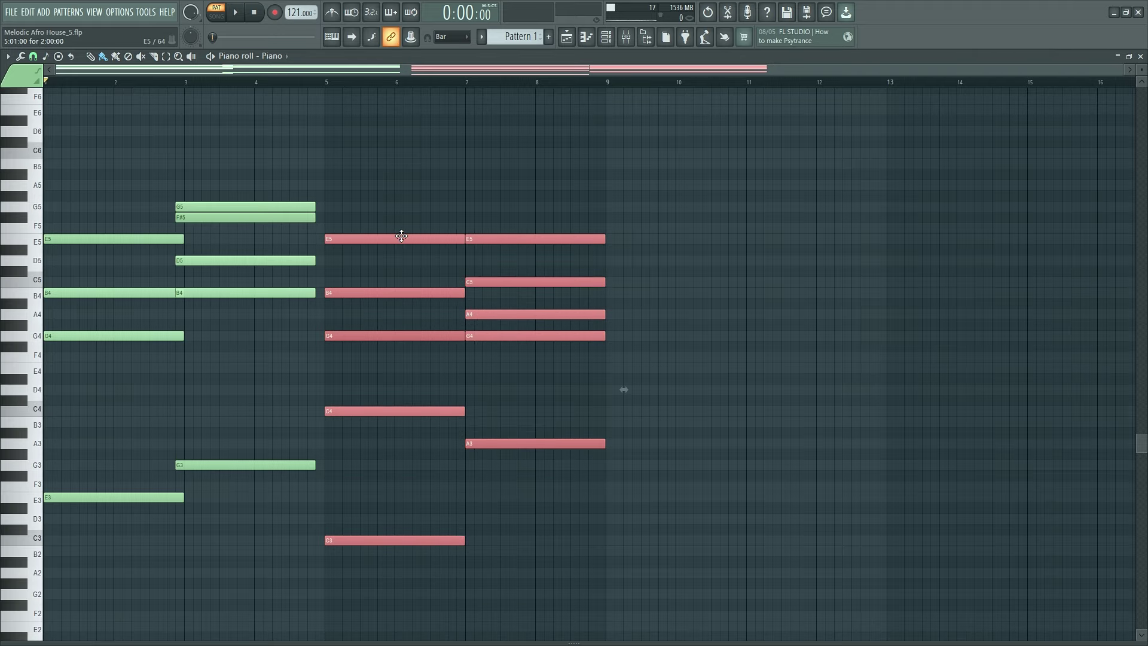
pyautogui.press('F9')
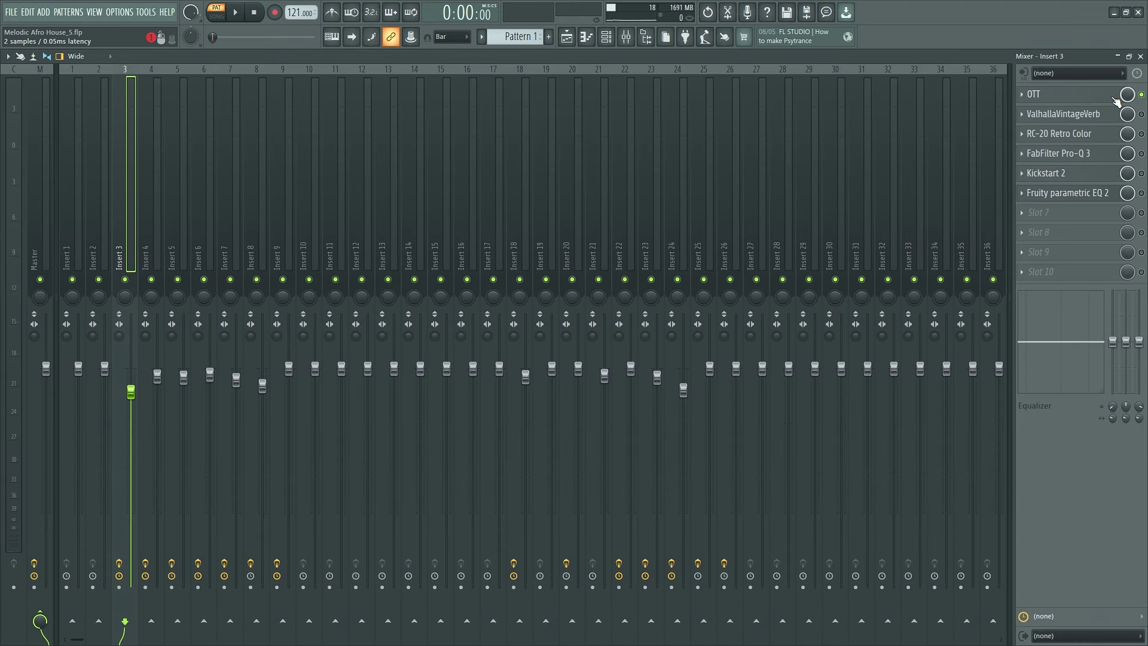
# - Review Insert 3's OTT, ValhallaVintageVerb, RC-20, Pro-Q 3 and Kickstart 2 plugins
pyautogui.click(1116, 96)
pyautogui.click(1123, 114)
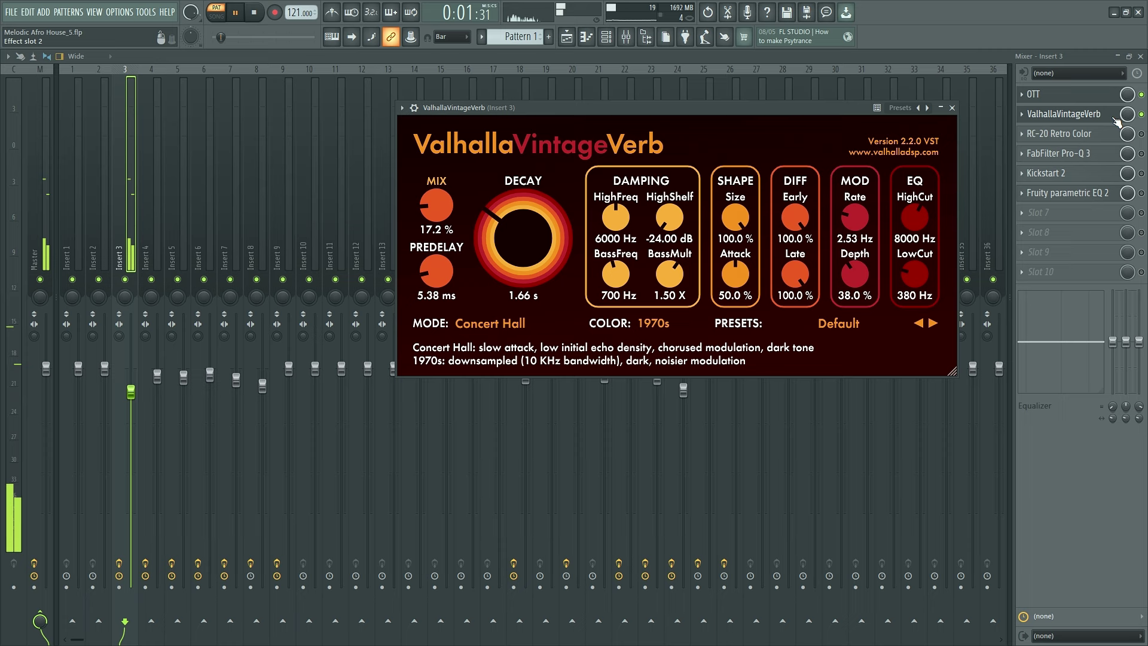
pyautogui.click(1128, 133)
pyautogui.click(1128, 154)
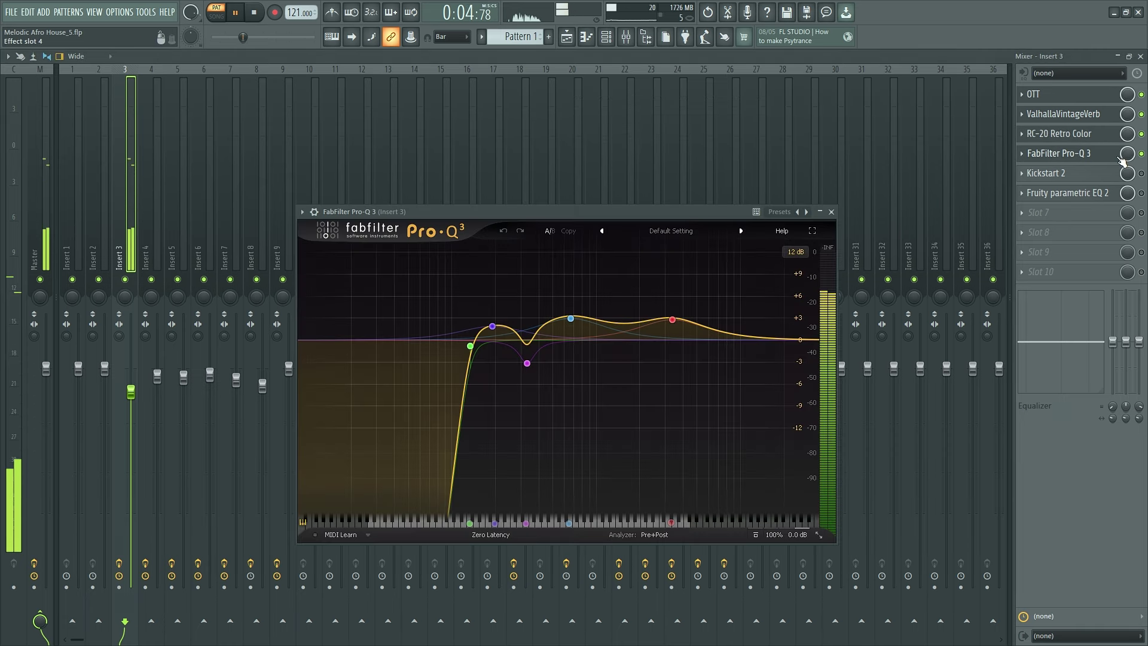
pyautogui.click(1127, 174)
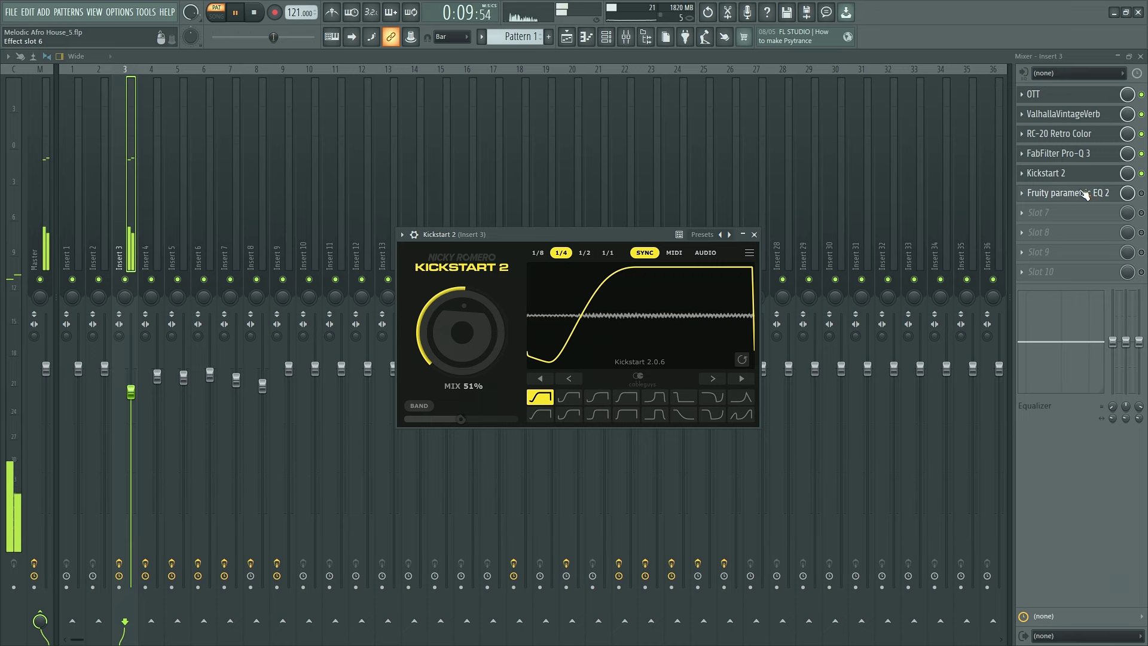
# - Check Parametric EQ 2's low-pass band, then bring up the Arp channel's instrument
pyautogui.click(1085, 195)
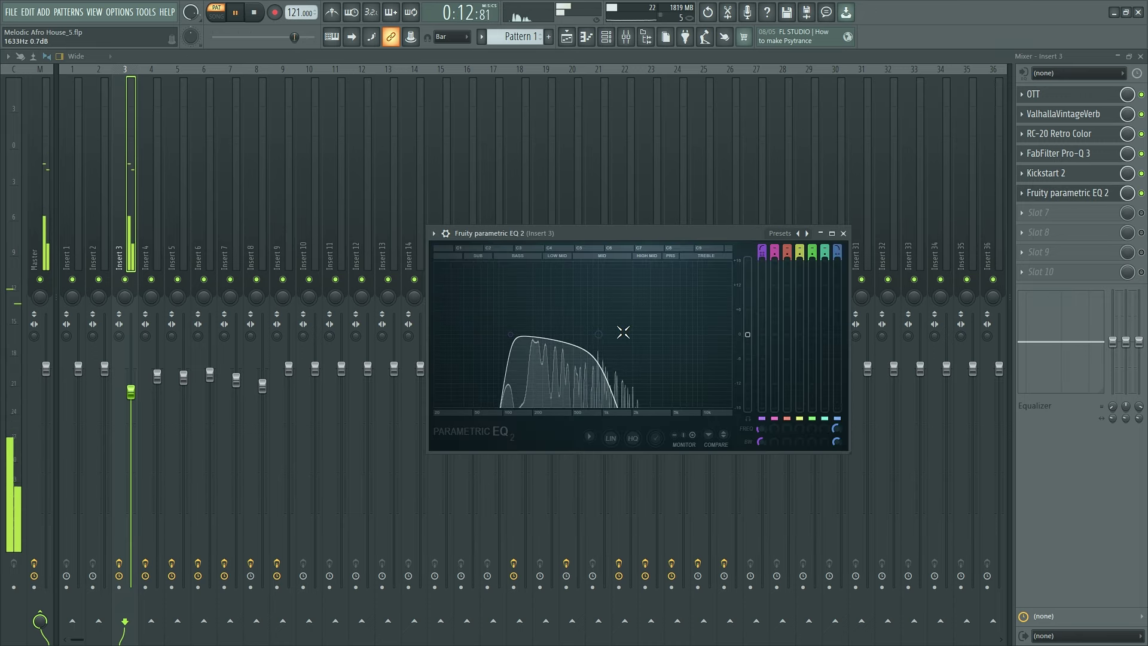
pyautogui.click(601, 335)
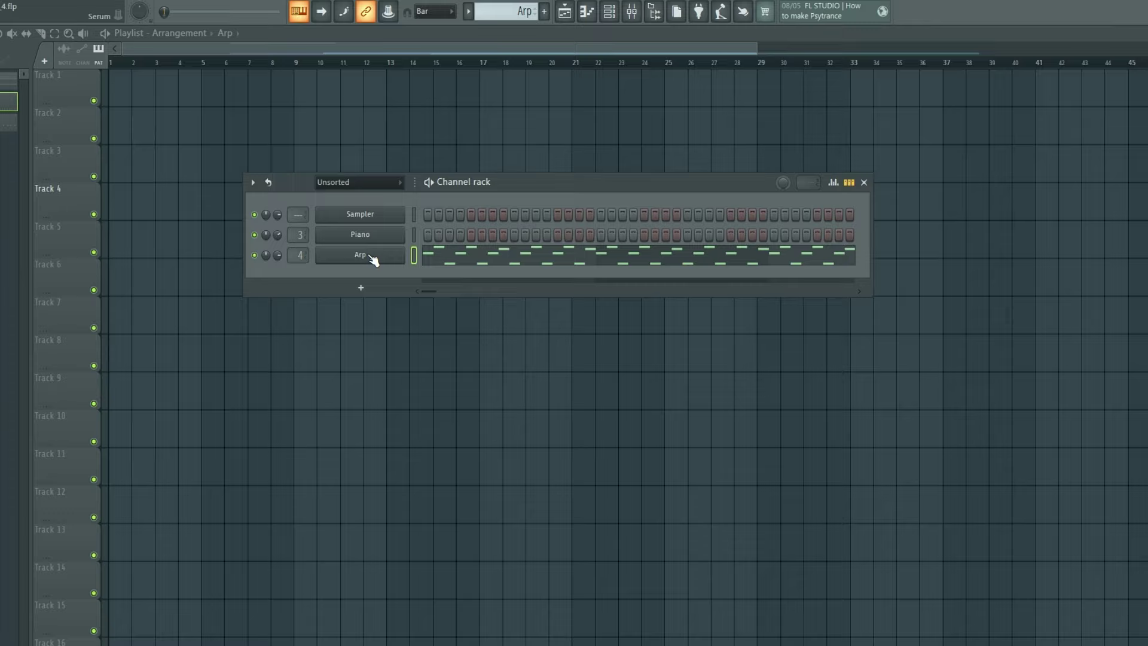
pyautogui.click(370, 255)
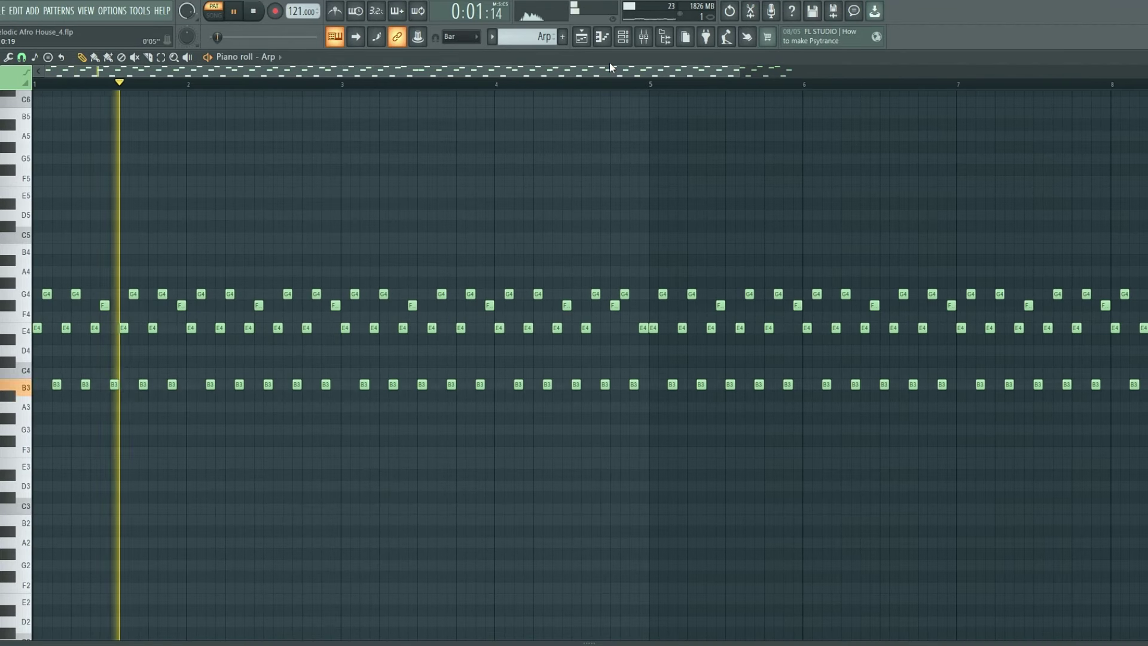
# - Show Insert 4 and check its Soundgoodizer, ValhallaRoom, Pro-Q 3 and Kickstart 2 plugins
pyautogui.click(613, 38)
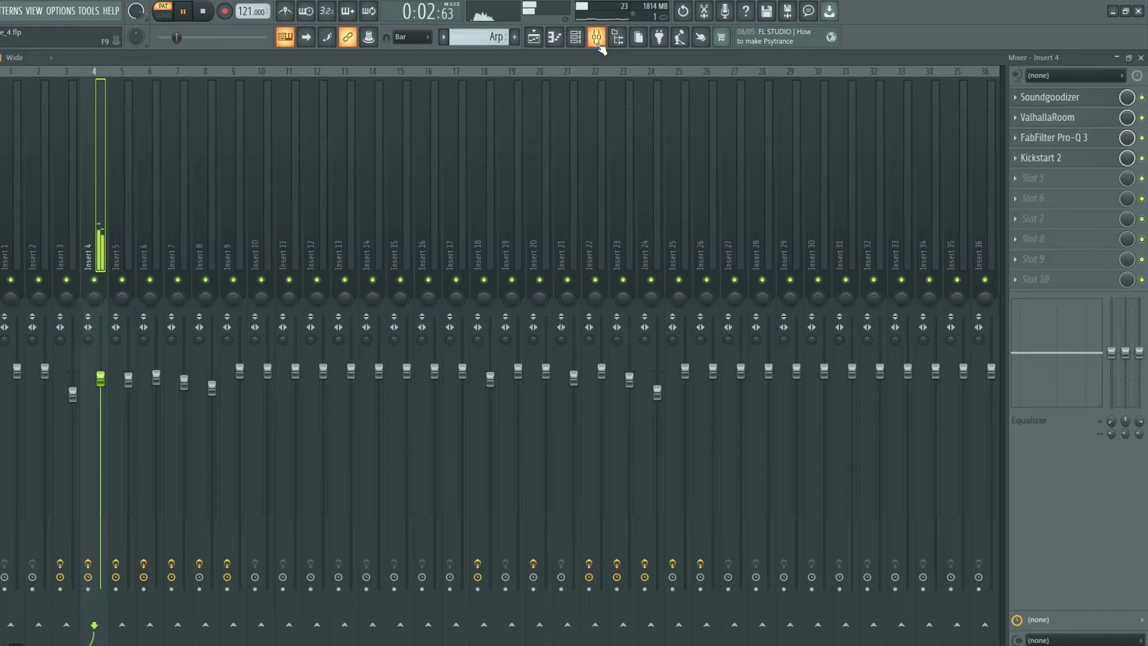
pyautogui.click(1088, 101)
pyautogui.click(1073, 119)
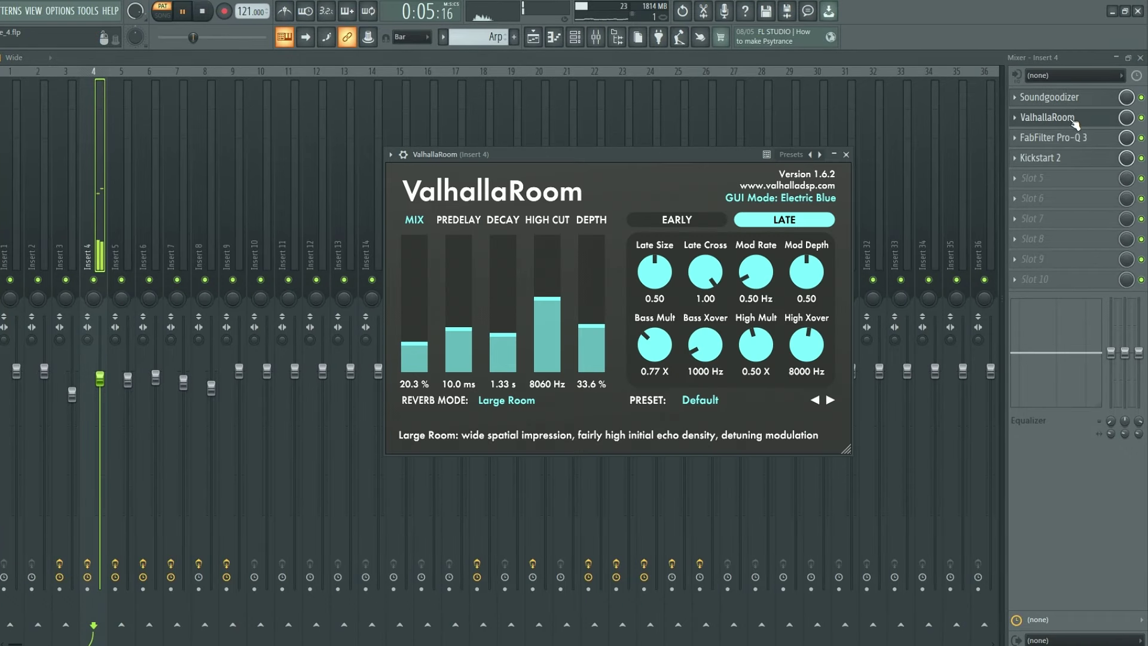
pyautogui.click(1074, 136)
pyautogui.click(1080, 157)
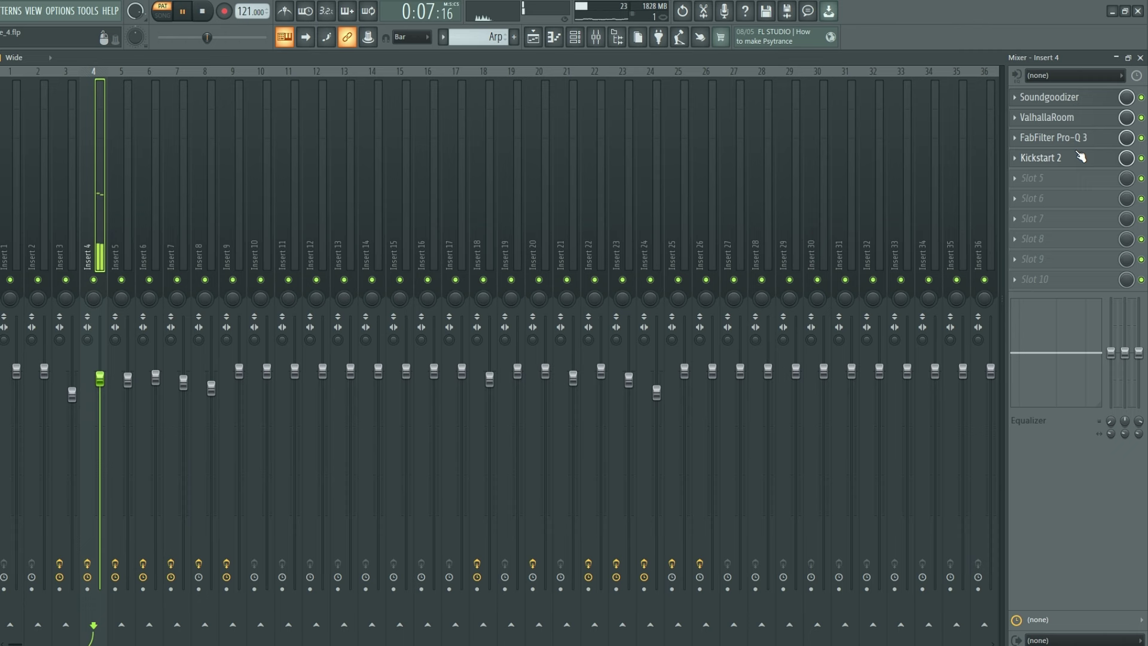
pyautogui.click(1081, 157)
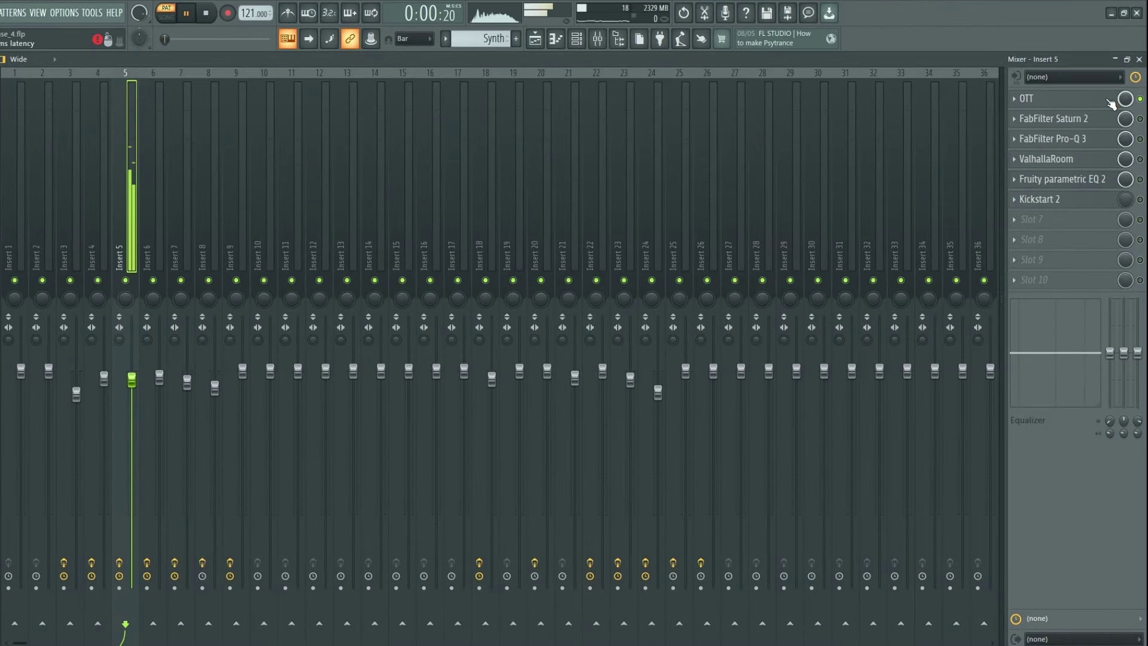
# - Inspect Insert 5's OTT, Saturn 2 and Pro-Q 3 plugins
pyautogui.click(1112, 100)
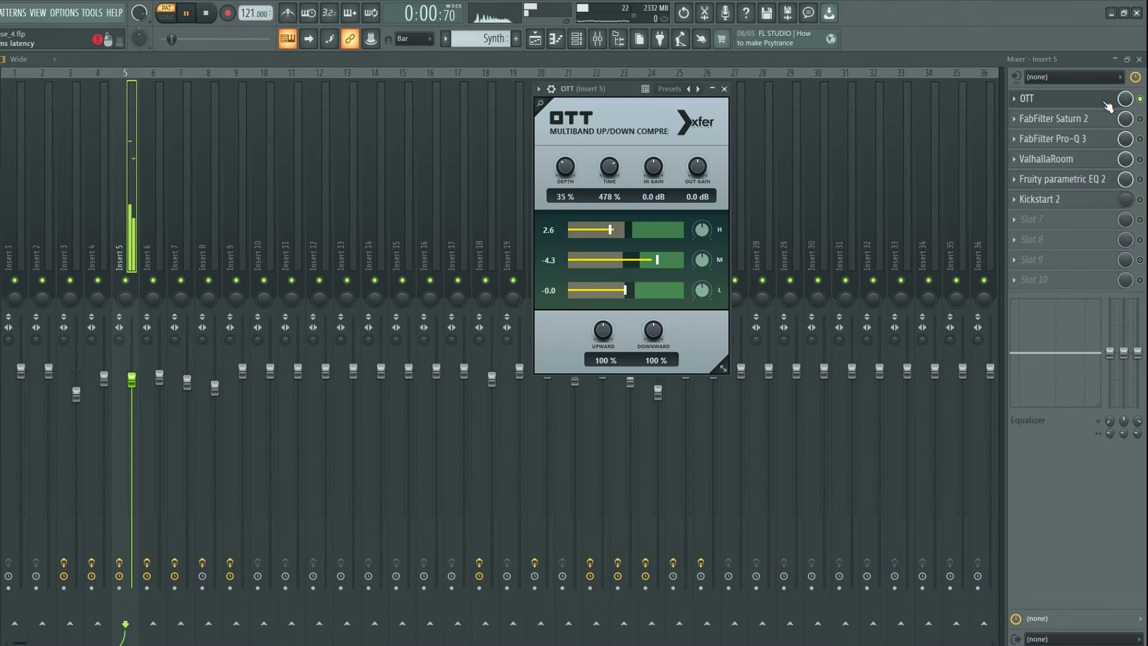
pyautogui.click(1121, 102)
pyautogui.click(1104, 123)
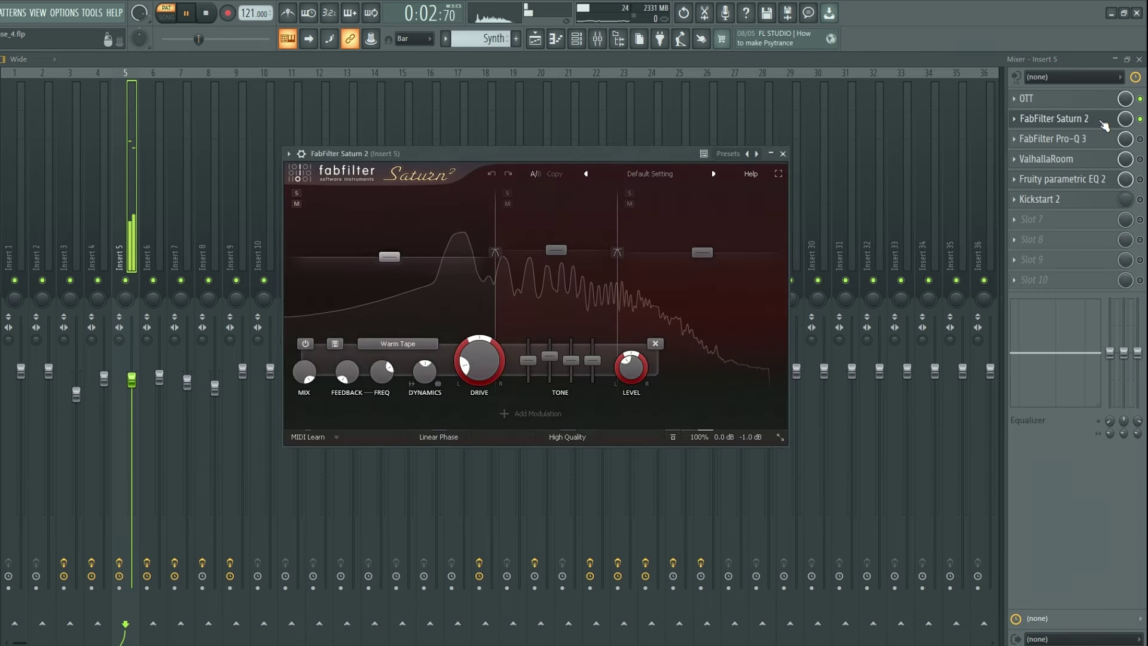
pyautogui.click(1106, 126)
pyautogui.click(1100, 141)
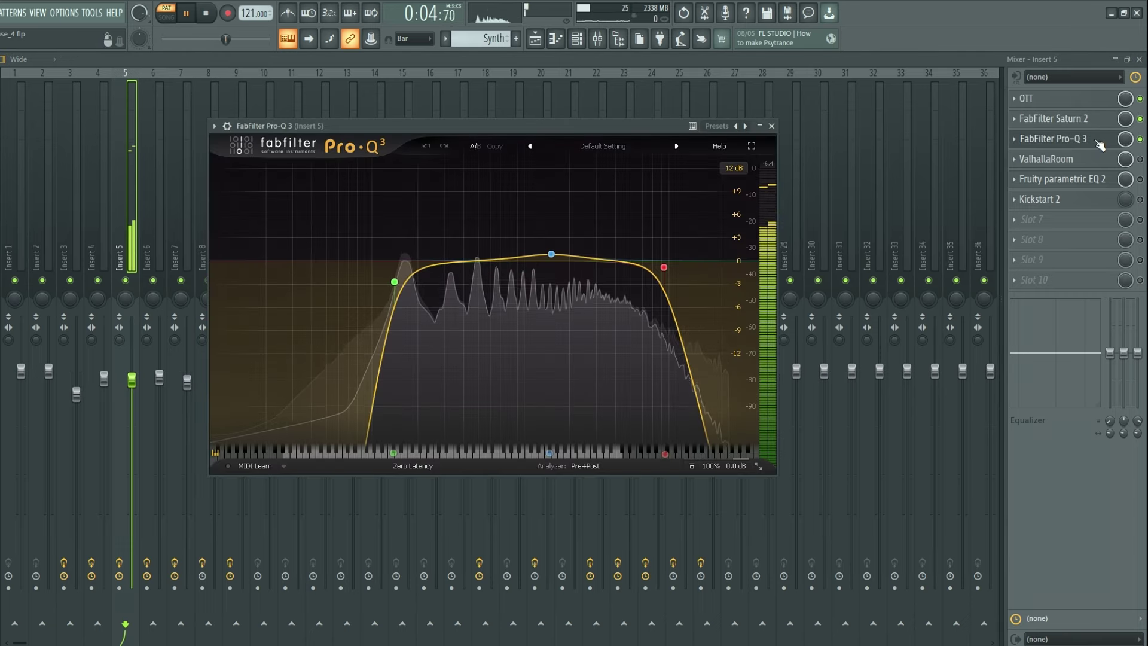
# - Inspect Insert 5's ValhallaRoom, Parametric EQ 2 and Kickstart 2 sidechain settings
pyautogui.click(1101, 142)
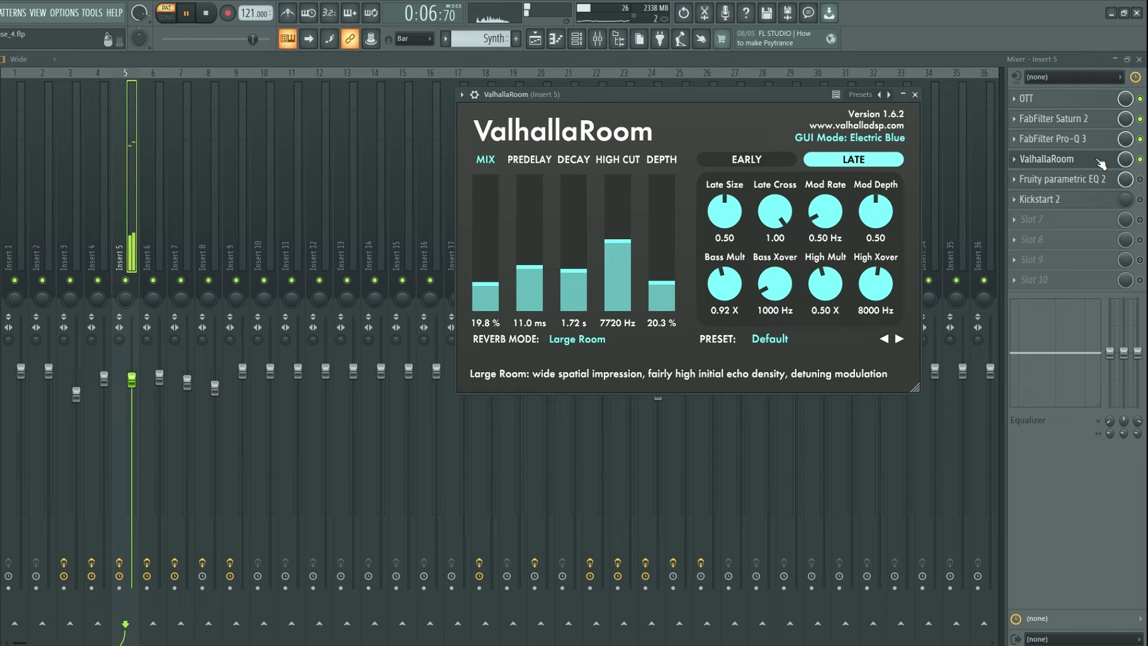
pyautogui.click(1100, 162)
pyautogui.click(1110, 181)
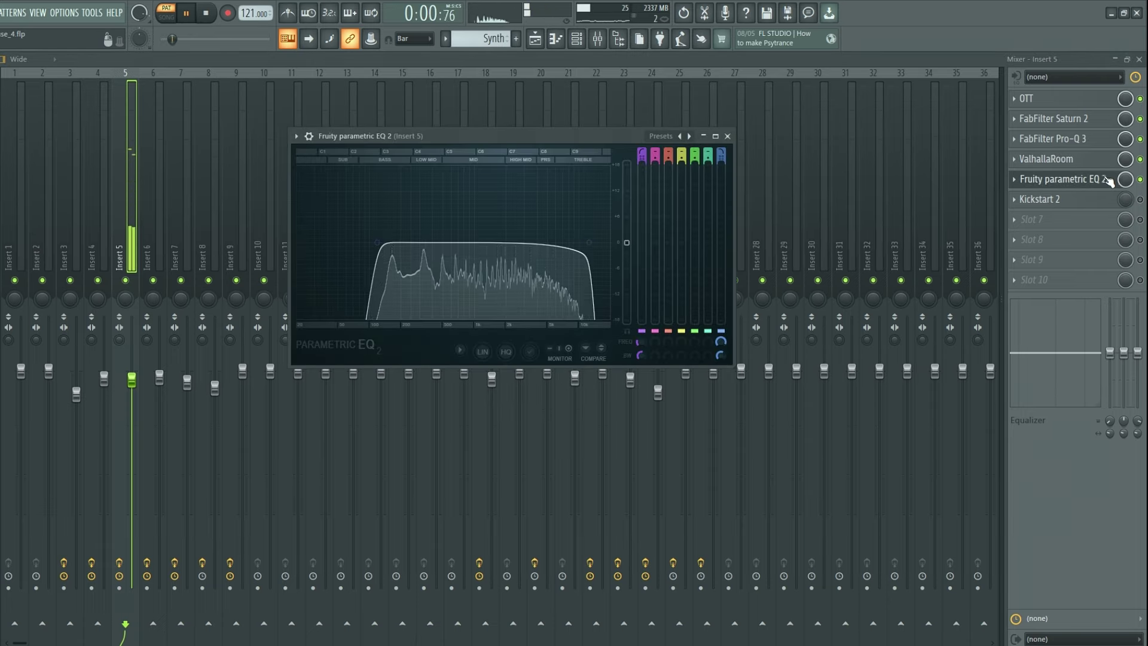
pyautogui.click(1109, 180)
pyautogui.click(1072, 203)
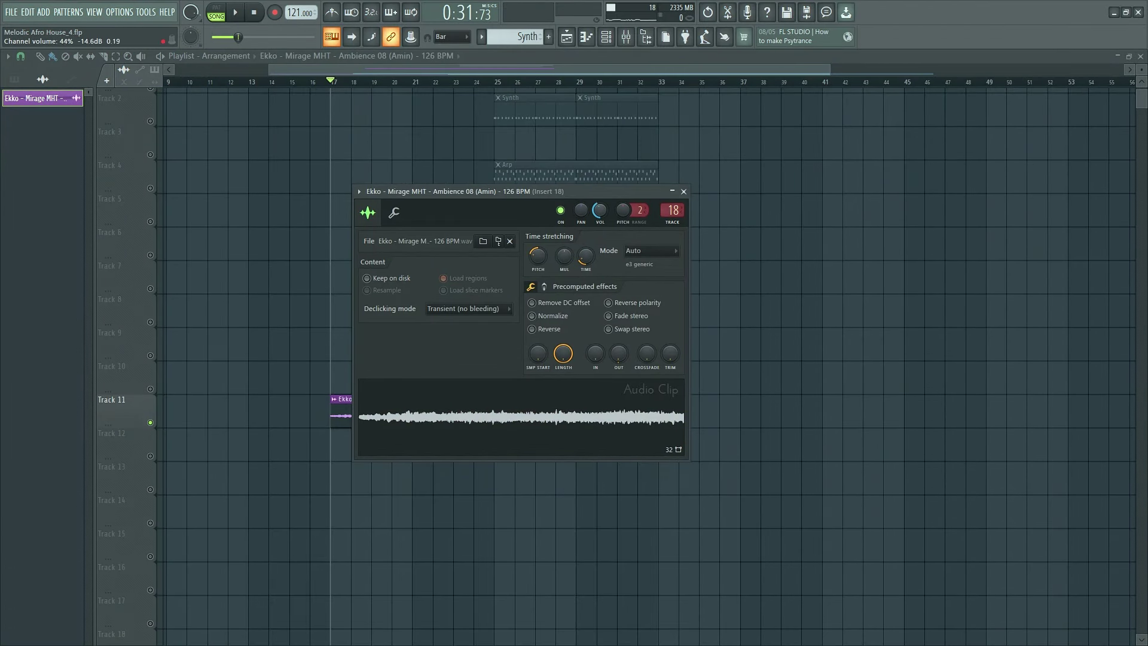
# - Turn the Ambience 08 clip's VOL knob up from 44% to roughly 49%
pyautogui.moveTo(600, 210); pyautogui.dragTo(597, 198)
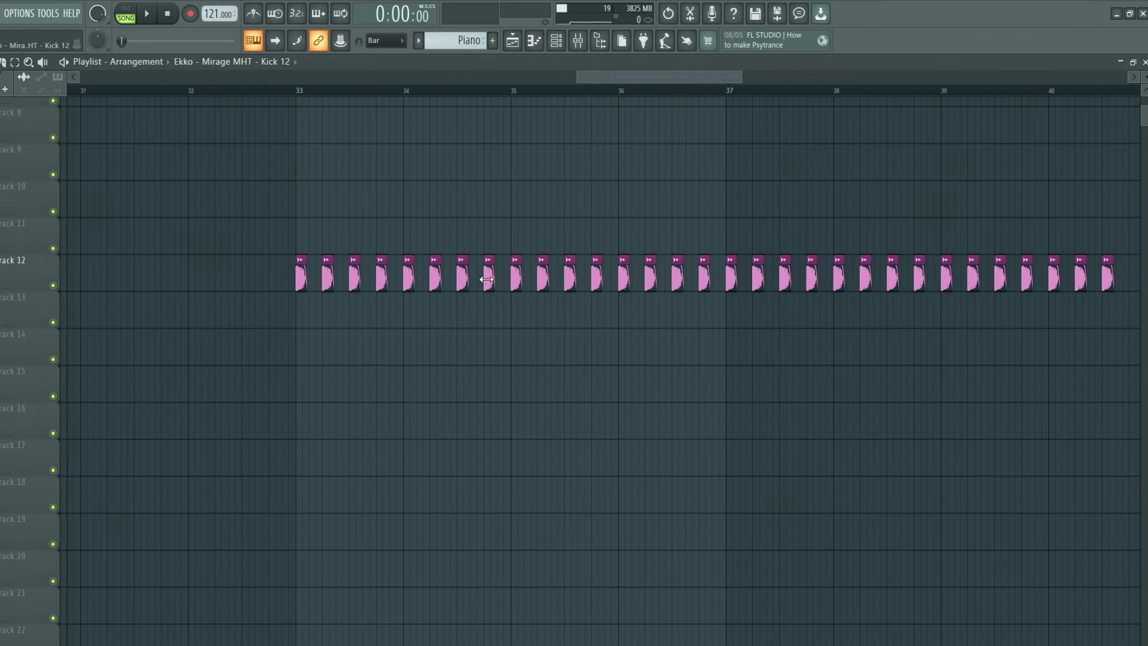
# - View the Kick 12 clip's settings and make Track 14 the active track
pyautogui.doubleClick(486, 279)
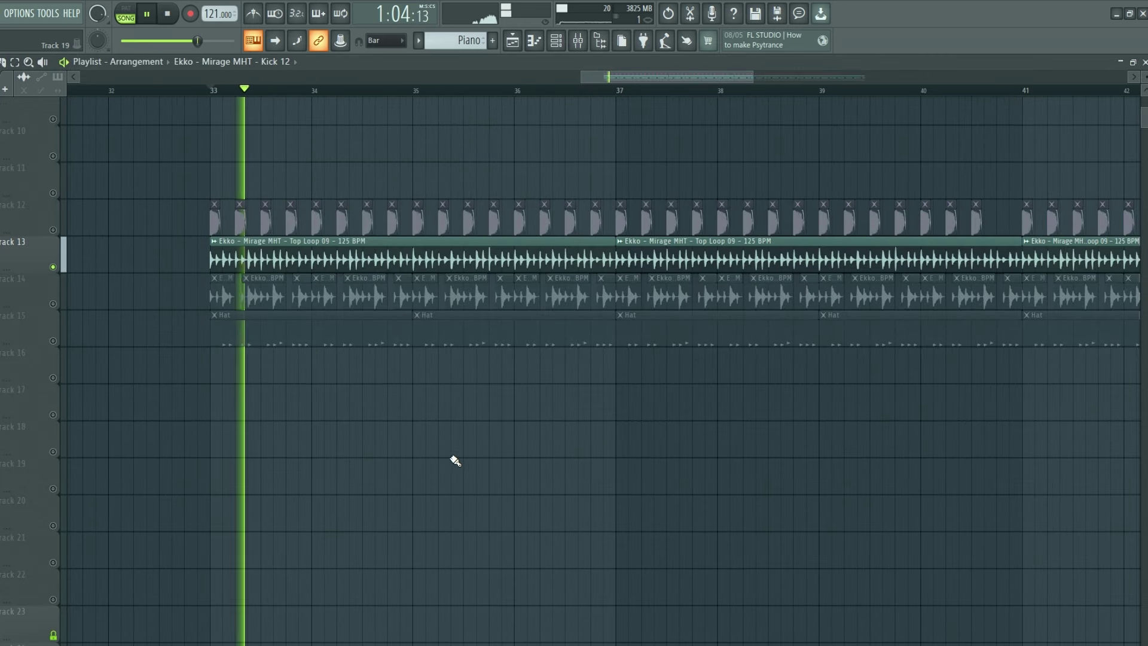
pyautogui.keyDown('ctrl'); pyautogui.click(53, 304); pyautogui.keyUp('ctrl')
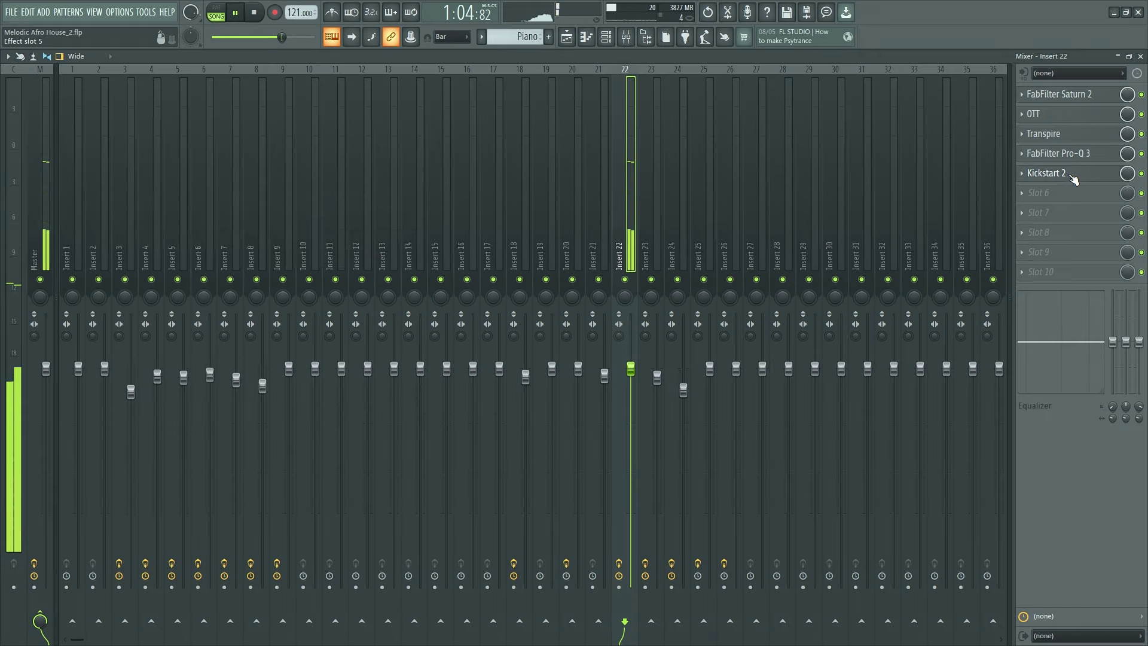
# - Bring up Kickstart 2 on Insert 22 and turn its mix from 76% to 0%
pyautogui.click(1070, 176)
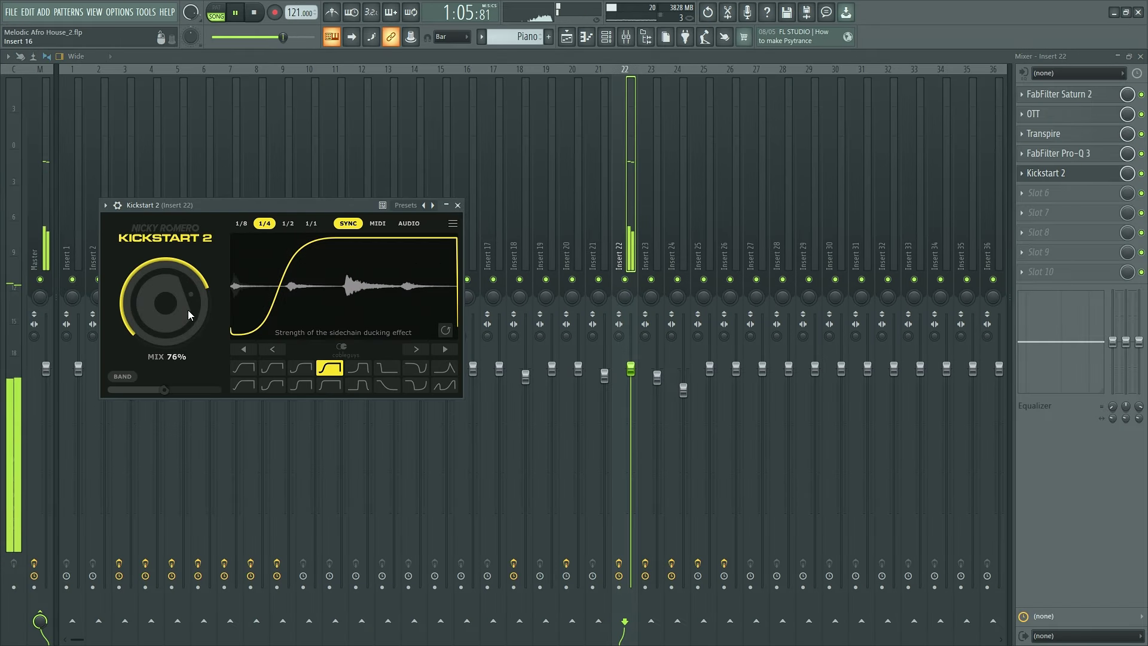
pyautogui.moveTo(184, 335); pyautogui.dragTo(193, 296)
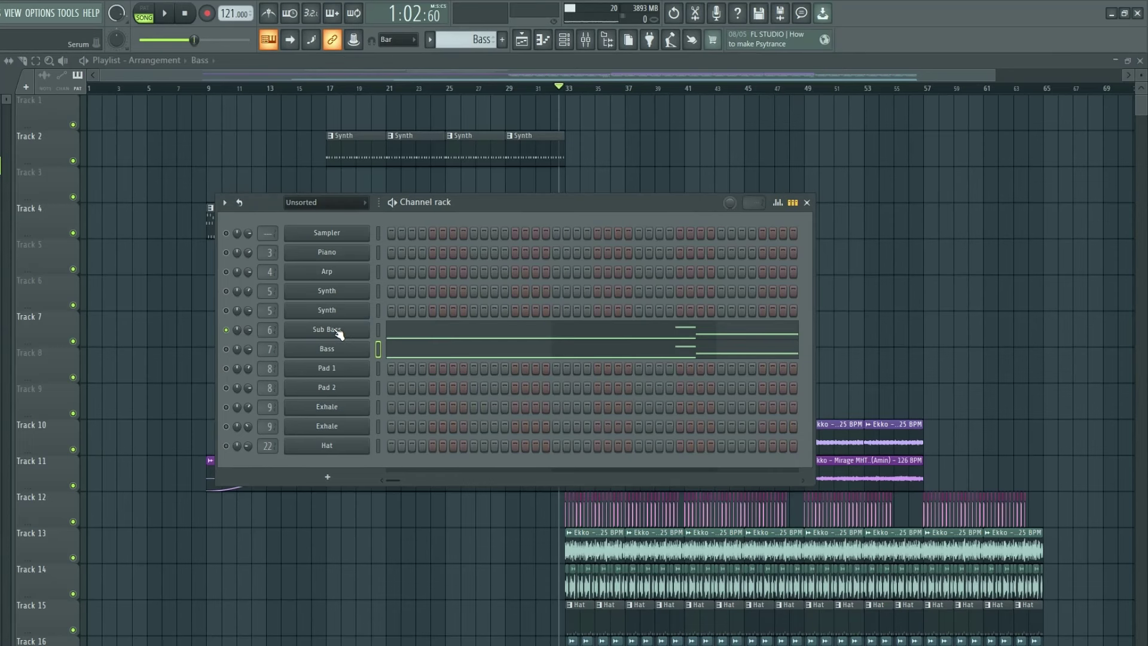
# - Bring up the Sub Bass Serum synth and play the sub bass line twice
pyautogui.click(339, 333)
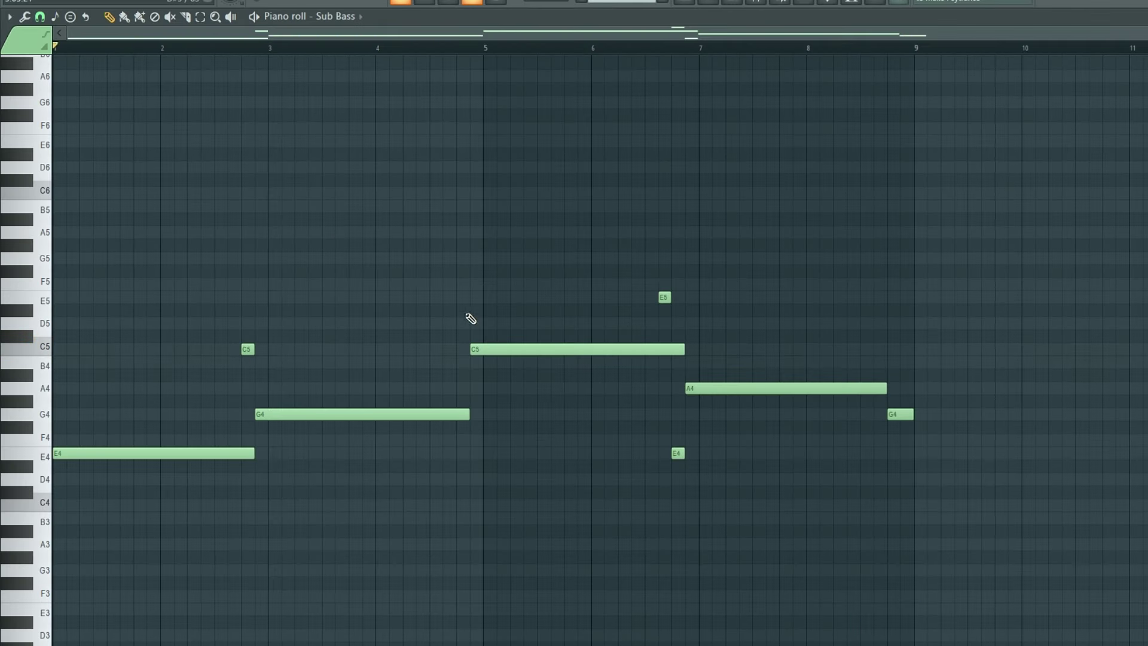
pyautogui.press('space')
pyautogui.press('space')
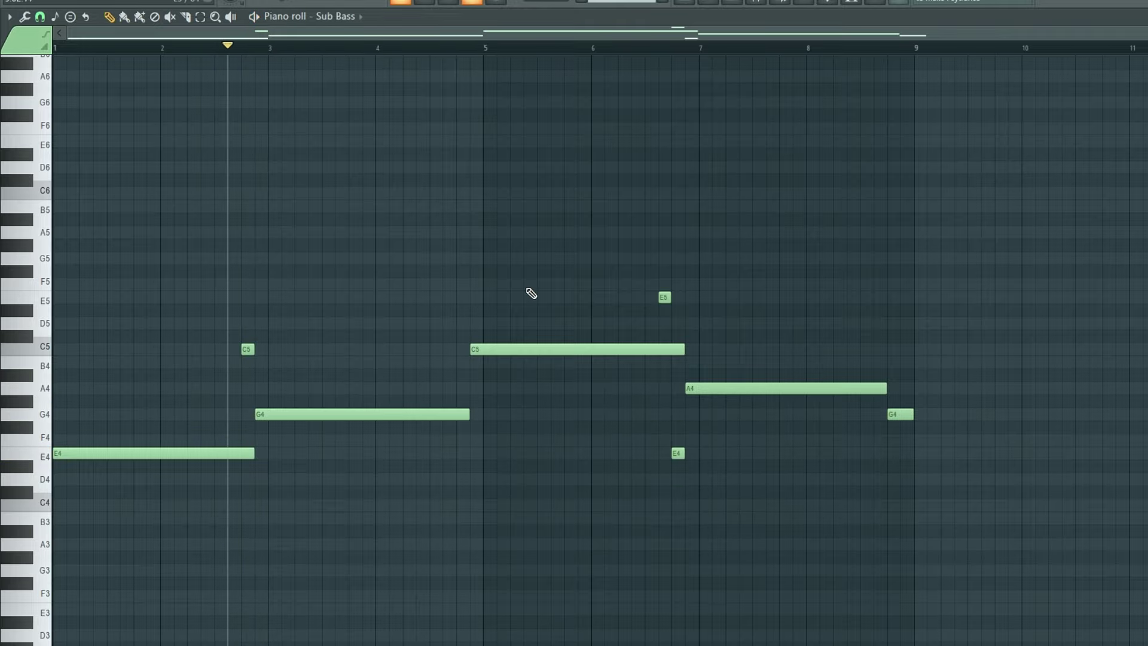
pyautogui.press('space')
pyautogui.press('space')
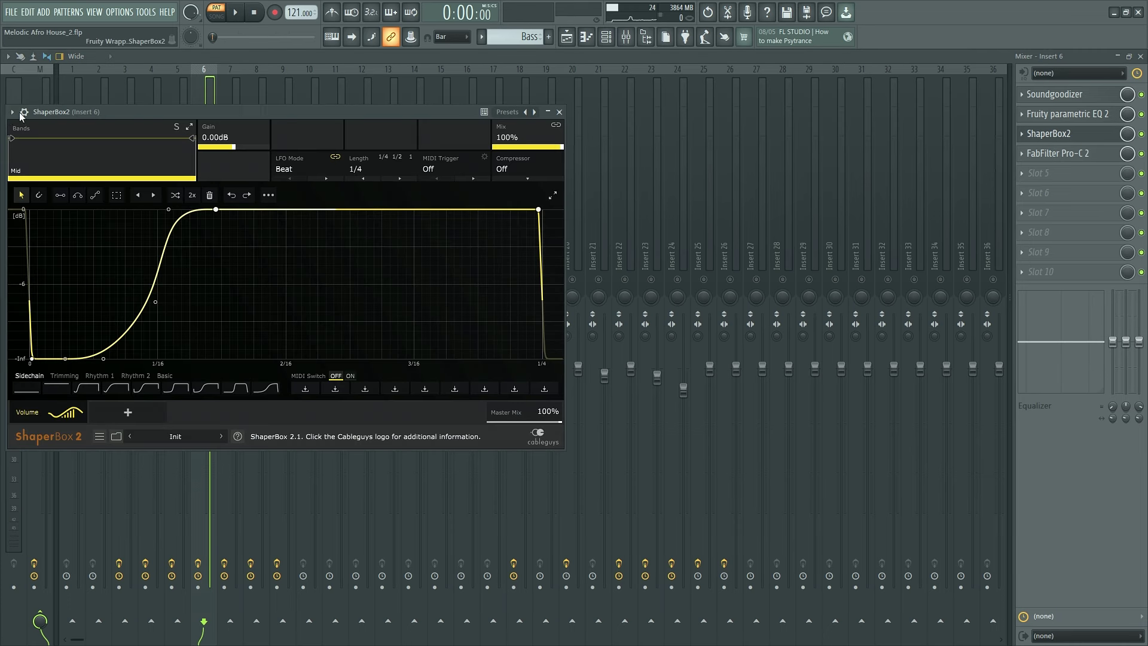
# - Audition Insert 6's ShaperBox2, close it, then play Insert 7's ShaperBox2 shaping
pyautogui.press('space')
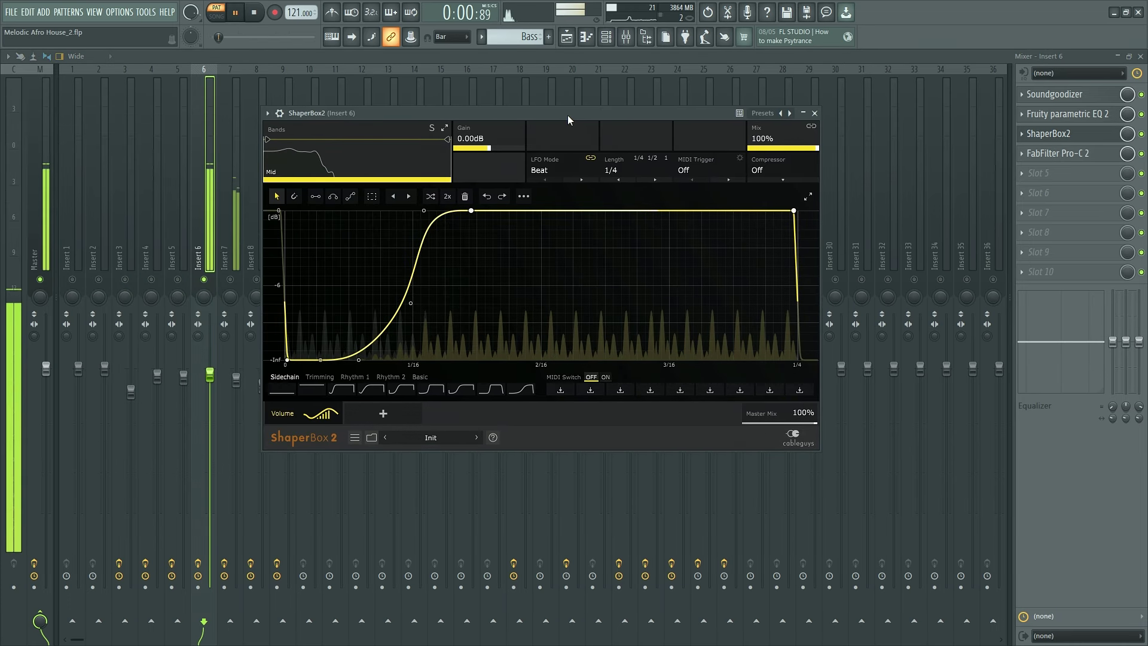
pyautogui.press('space')
pyautogui.press('Escape')
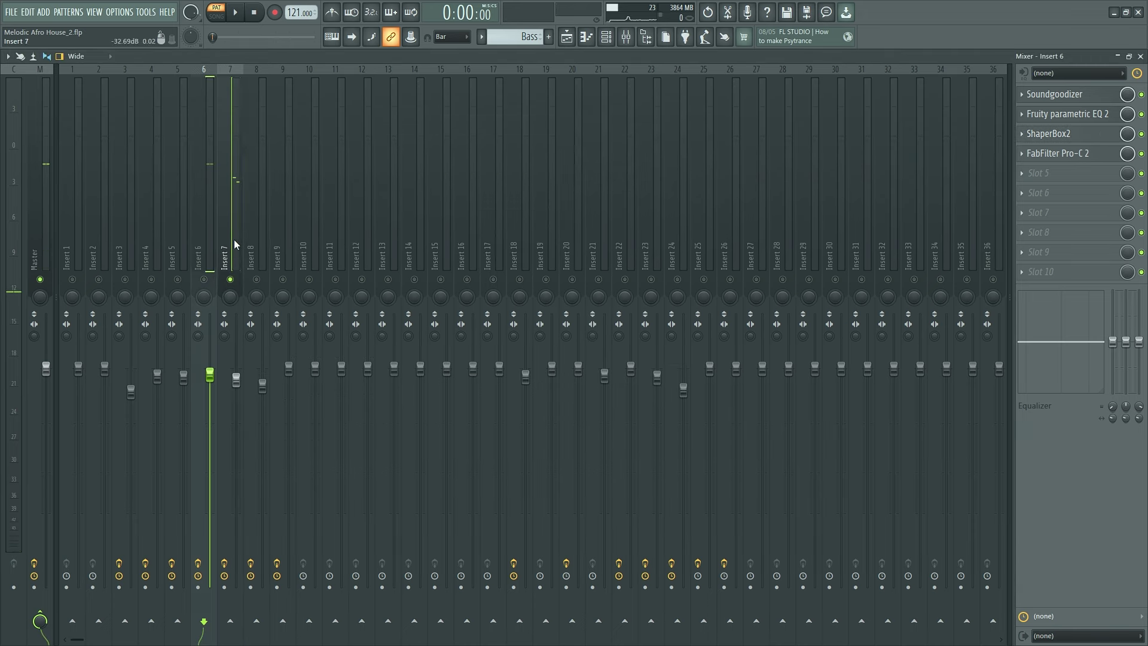
pyautogui.click(1087, 213)
pyautogui.press('space')
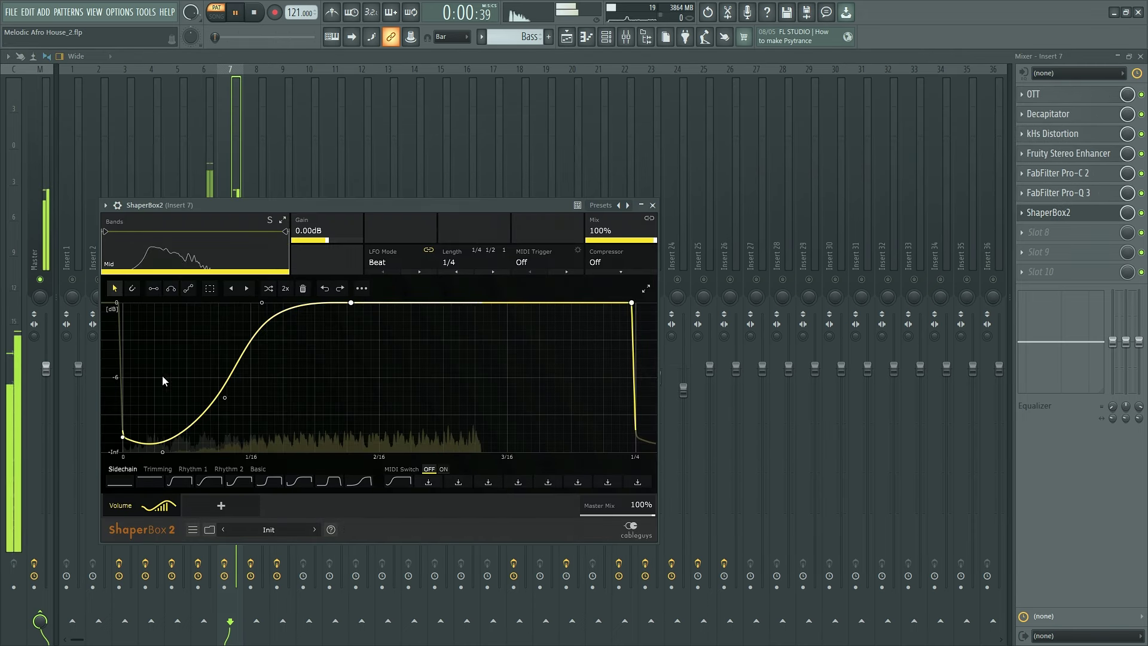
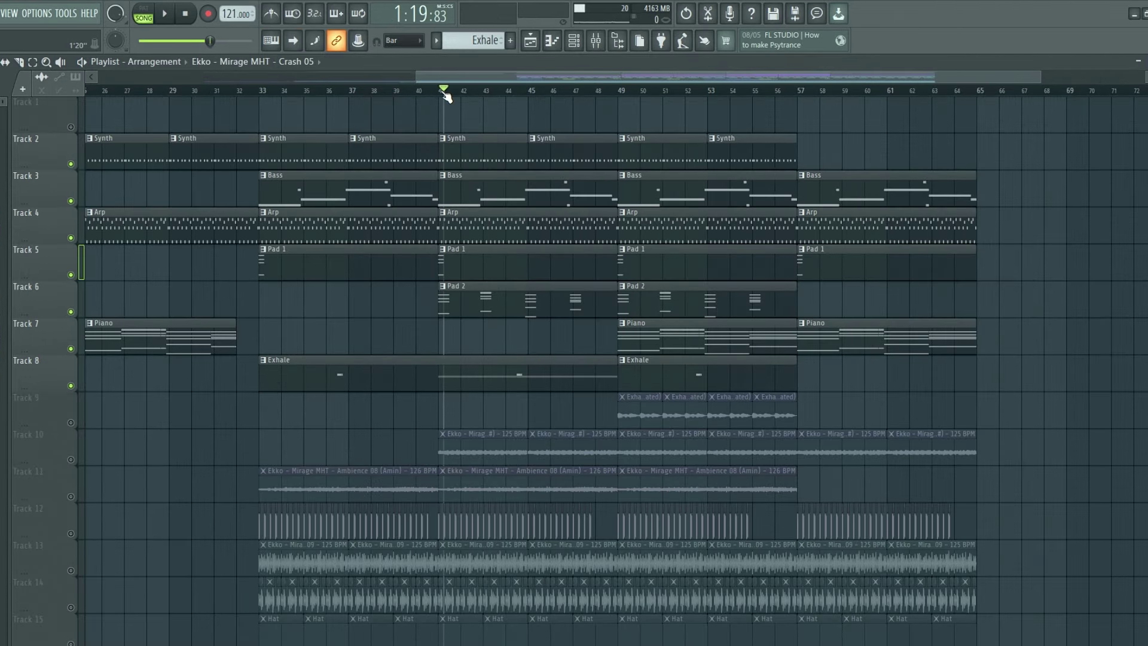
# - Solo the first tracks, mute tracks 5–8, and unmute the Pad 1 track
pyautogui.rightClick(71, 165)
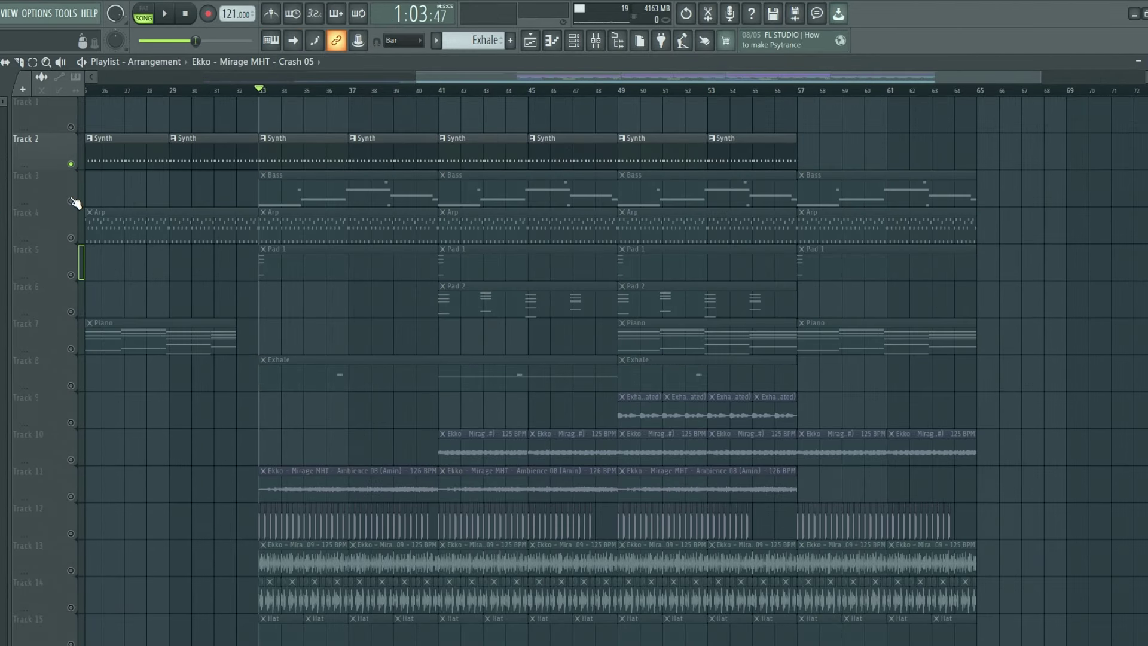
pyautogui.click(72, 201)
pyautogui.click(70, 237)
pyautogui.click(72, 273)
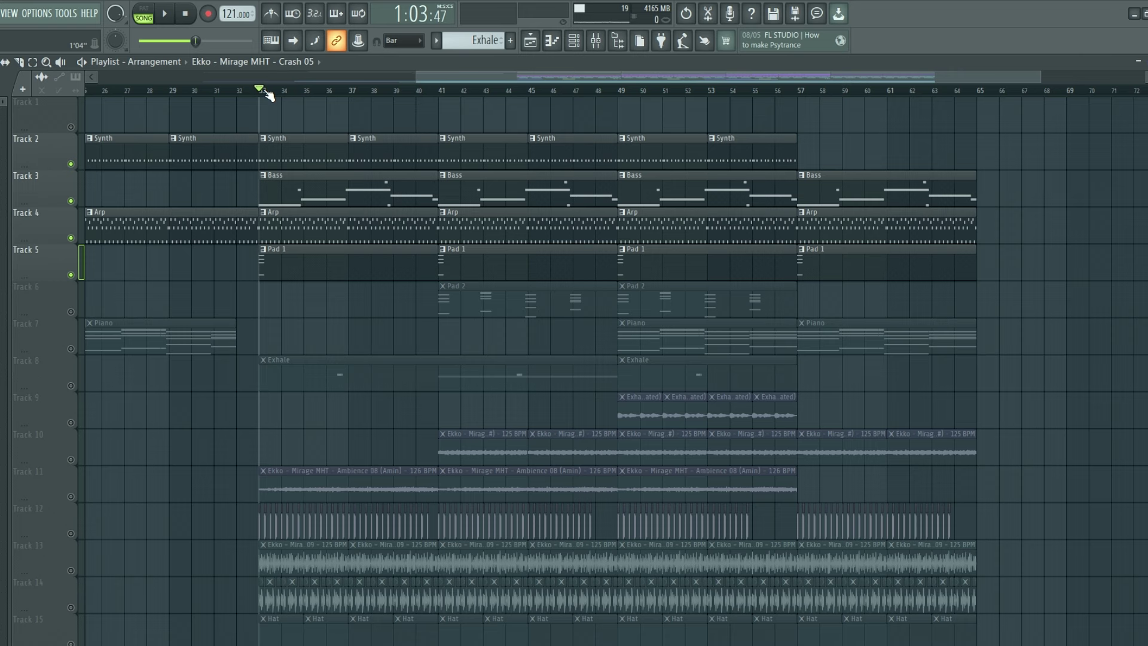
# - Mark bars 33–41, then 41–49, then 49–57 on the timeline, keeping clips deselected
pyautogui.moveTo(262, 93); pyautogui.dragTo(443, 106)
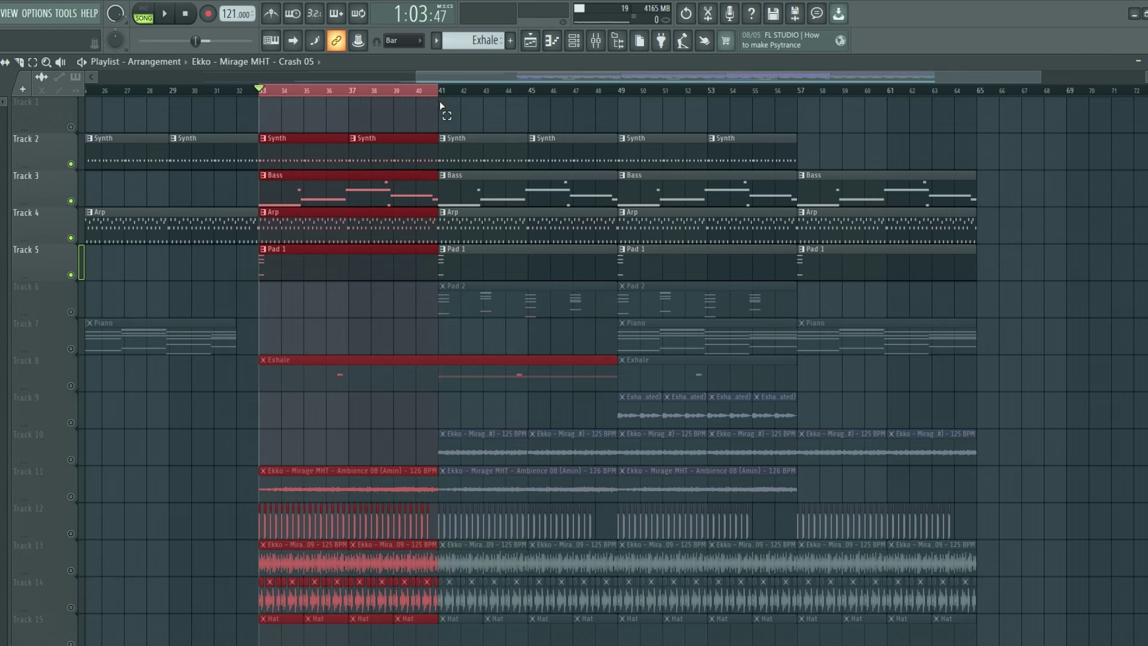
pyautogui.click(363, 330)
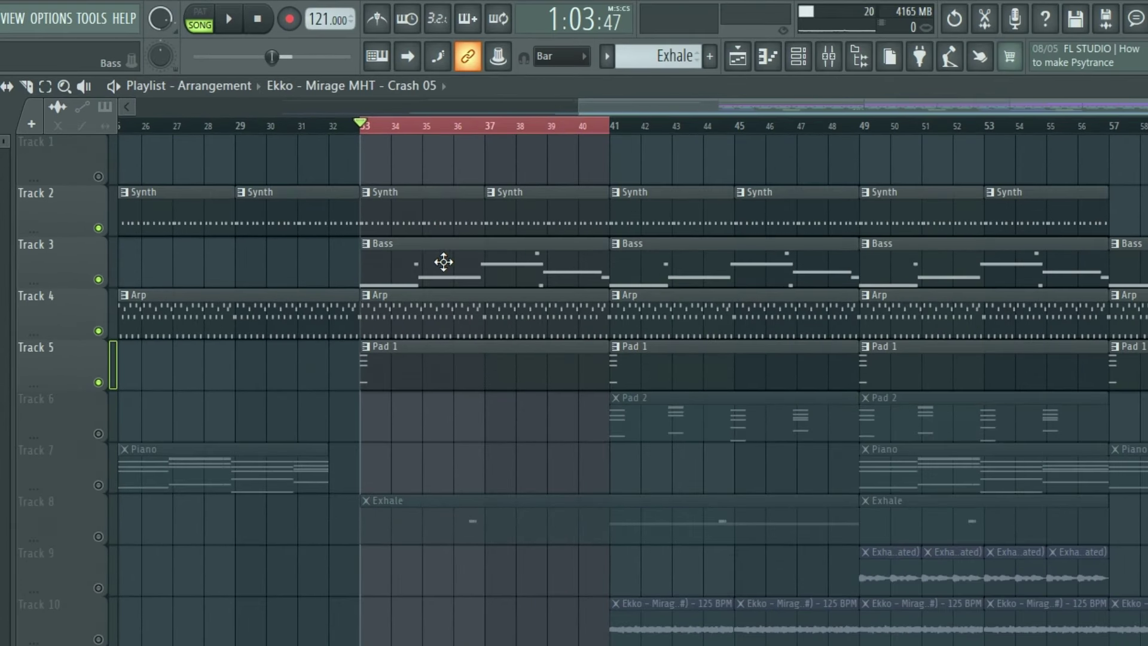
pyautogui.scroll(-1, 442, 370)
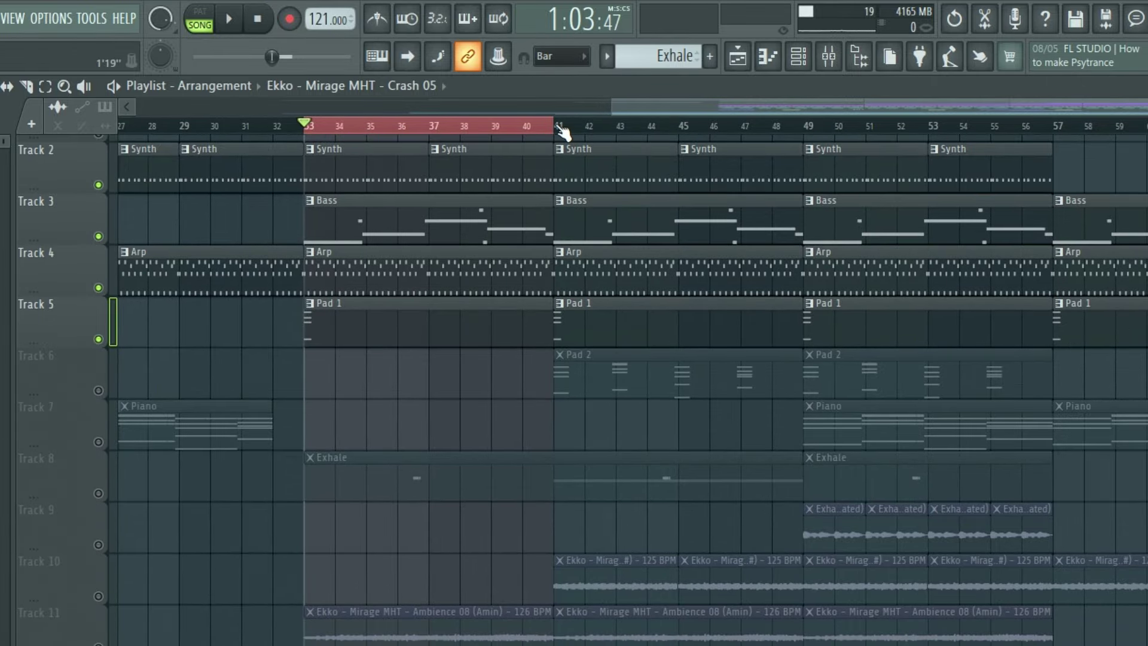
pyautogui.hotkey('ctrl', 'Right')
pyautogui.scroll(1, 271, 330)
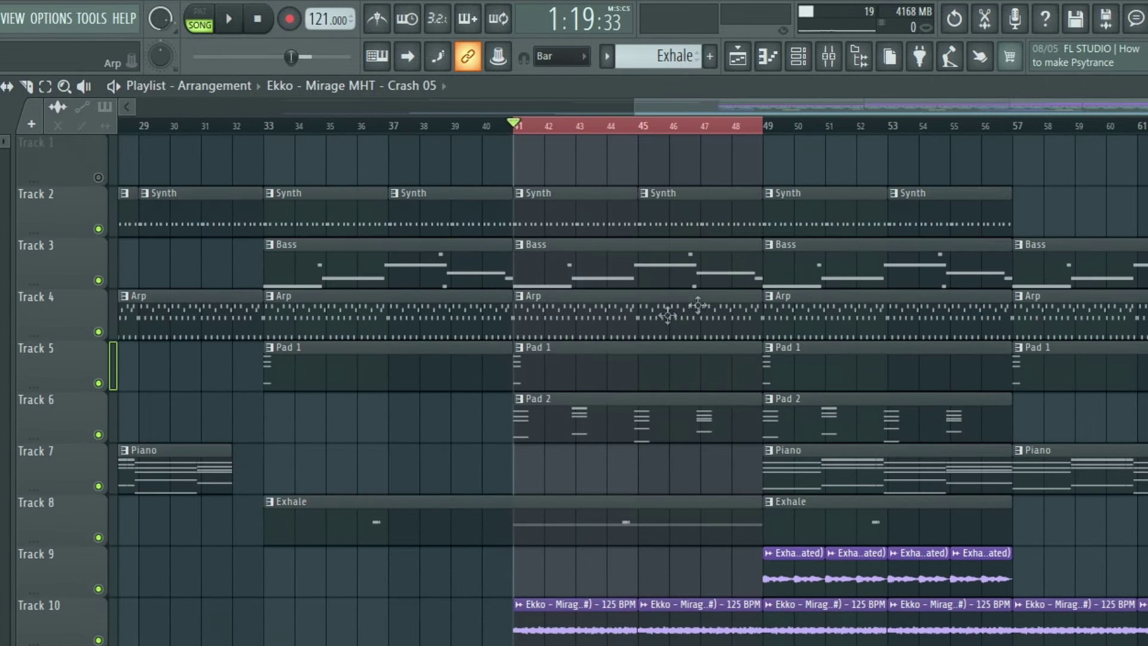
pyautogui.moveTo(507, 94); pyautogui.dragTo(692, 119)
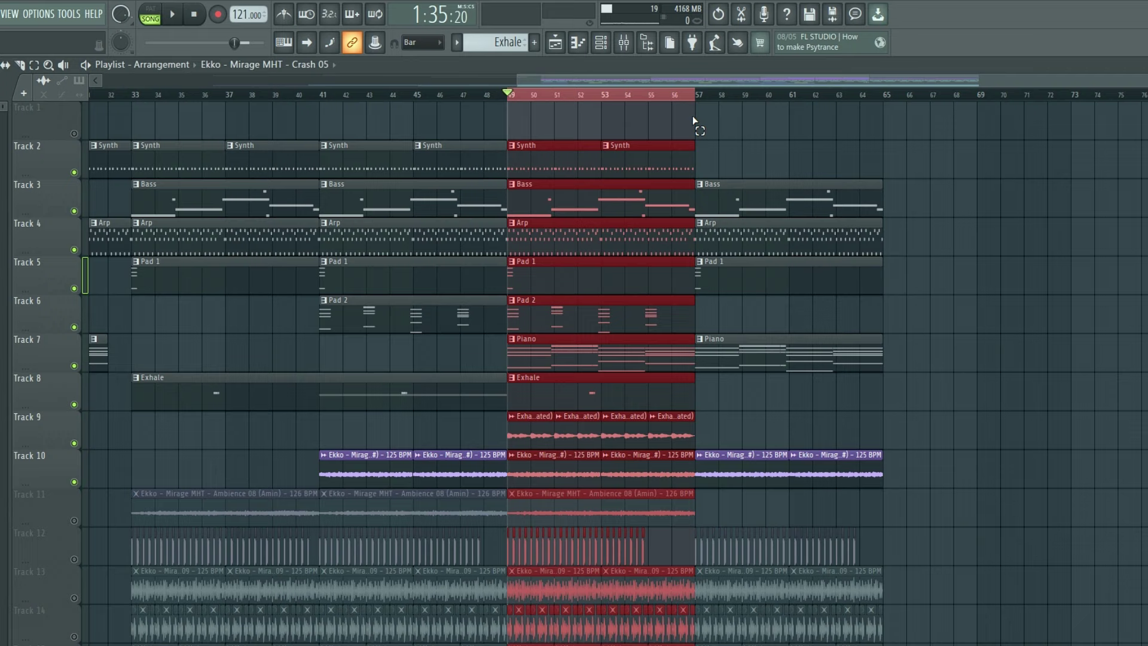
pyautogui.click(665, 347)
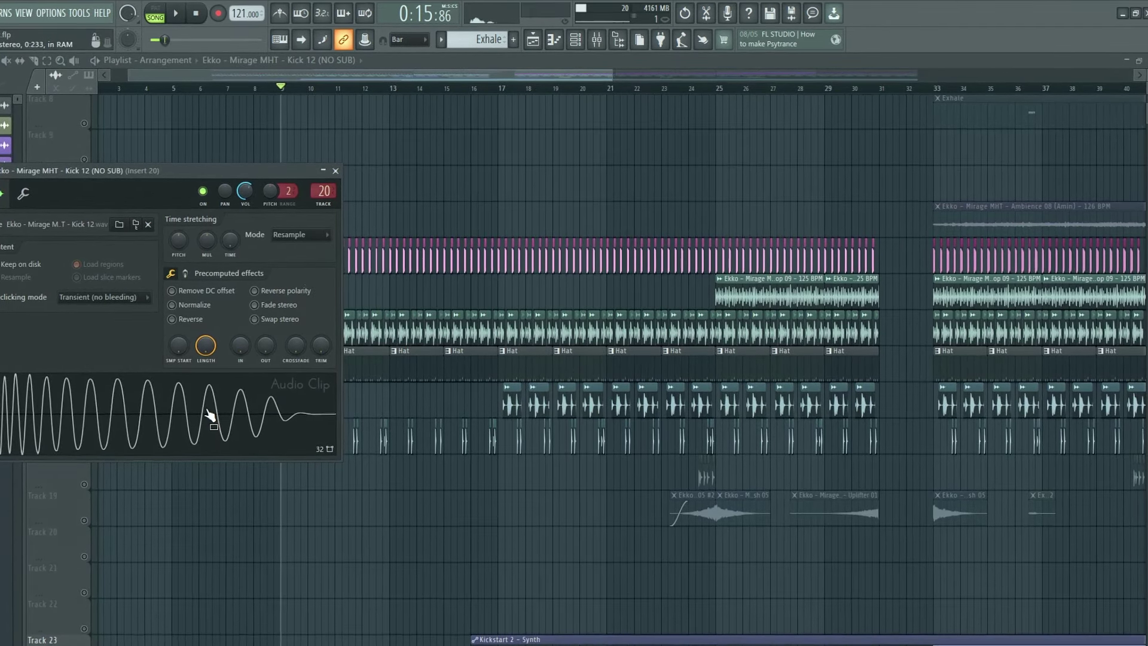
# - Close the Kick 12 channel settings and start song playback
pyautogui.click(336, 170)
pyautogui.press('space')
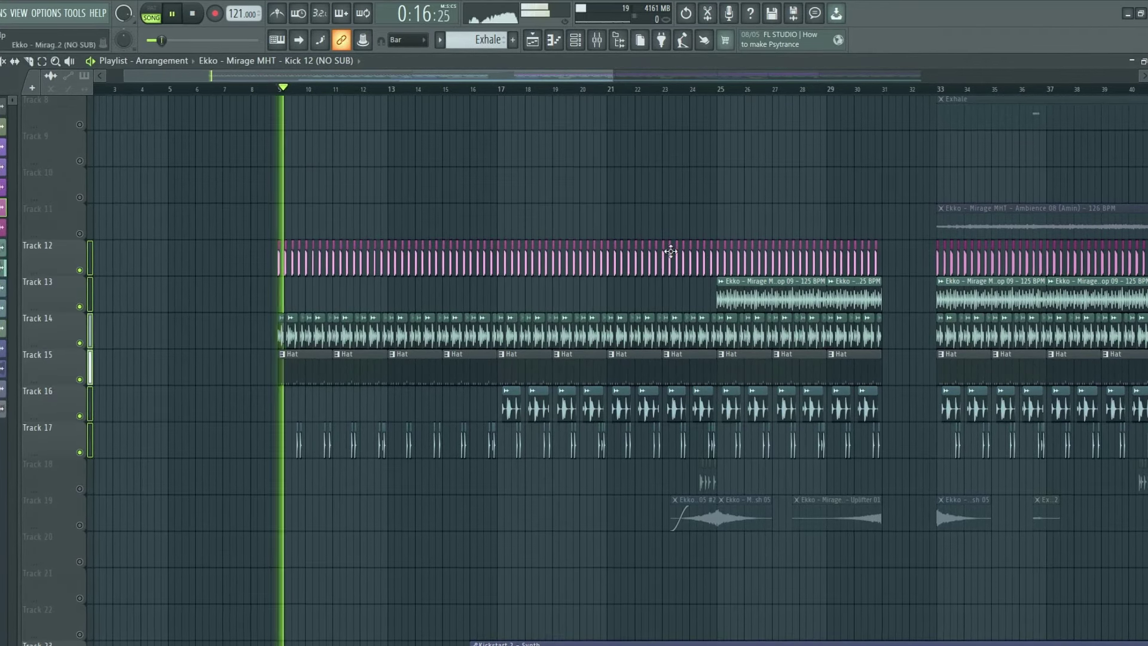